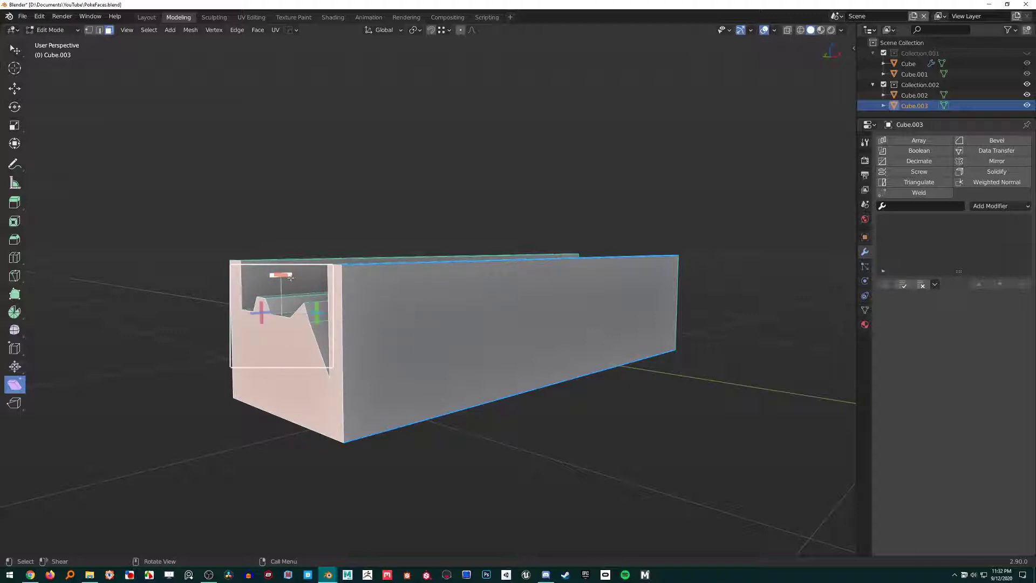
Step: Try shearing the selected end face of the grooved block along different axes with the Shear tool
left_click_drag(291, 277, 345, 280)
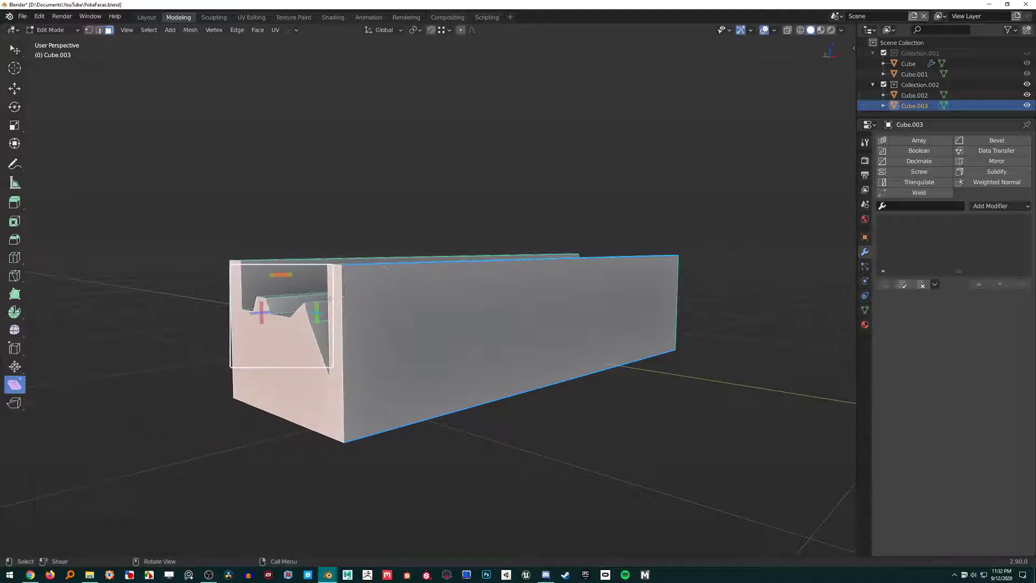
mouse_move(346, 281)
middle_mouse_down()
mouse_move(323, 283)
mouse_move(350, 287)
middle_mouse_up()
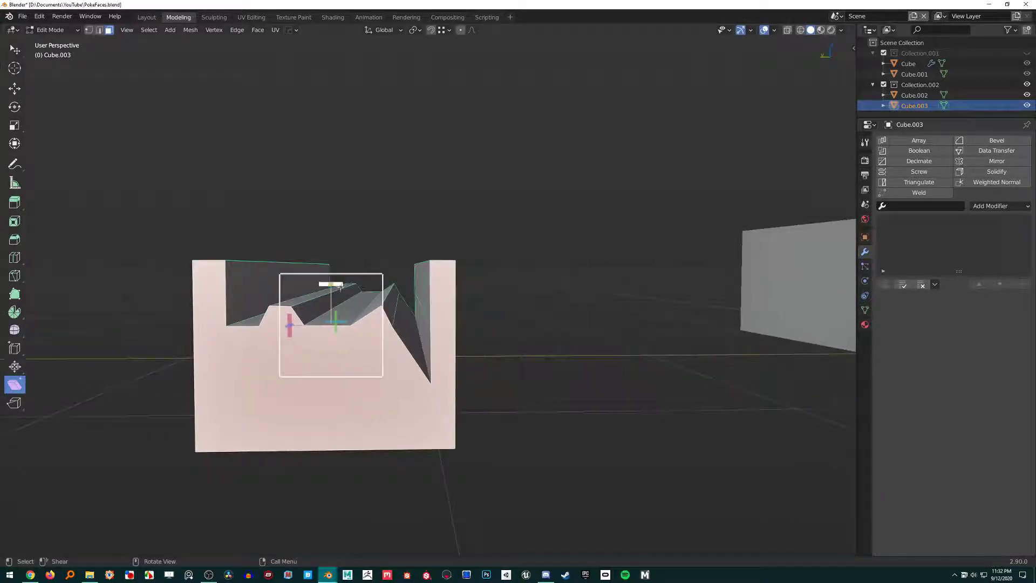
left_click(340, 287)
left_click_drag(343, 283, 413, 291)
middle_click_drag(413, 290, 336, 309)
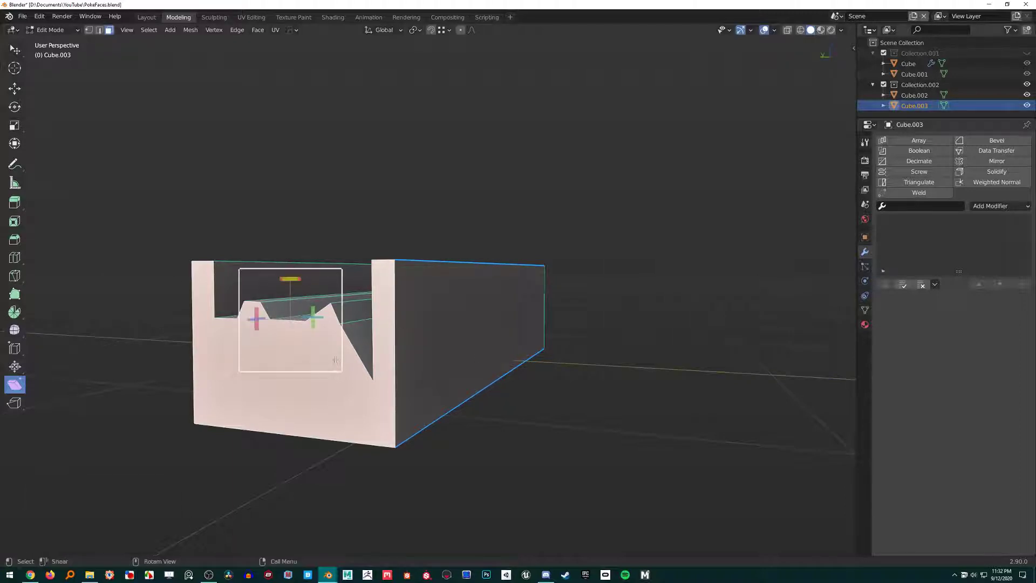
mouse_move(257, 310)
left_mouse_down()
mouse_move(277, 220)
mouse_move(257, 321)
left_mouse_up()
Step: Set the transform pivot to Active Element and make the end face's lower outer corner vertex the active one in vertex mode
middle_click_drag(454, 298, 469, 5)
left_click(413, 32)
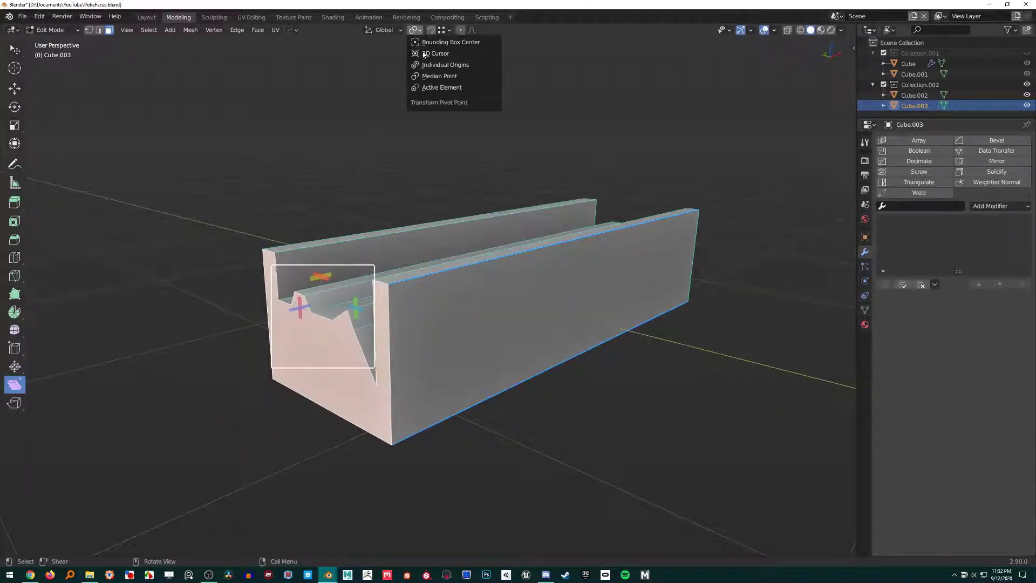
left_click(456, 89)
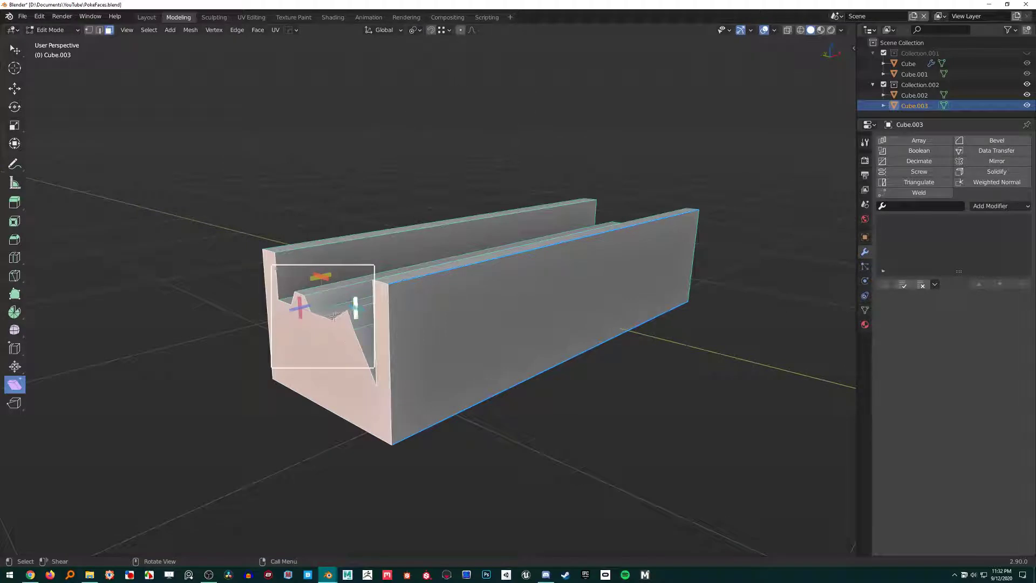
key("1")
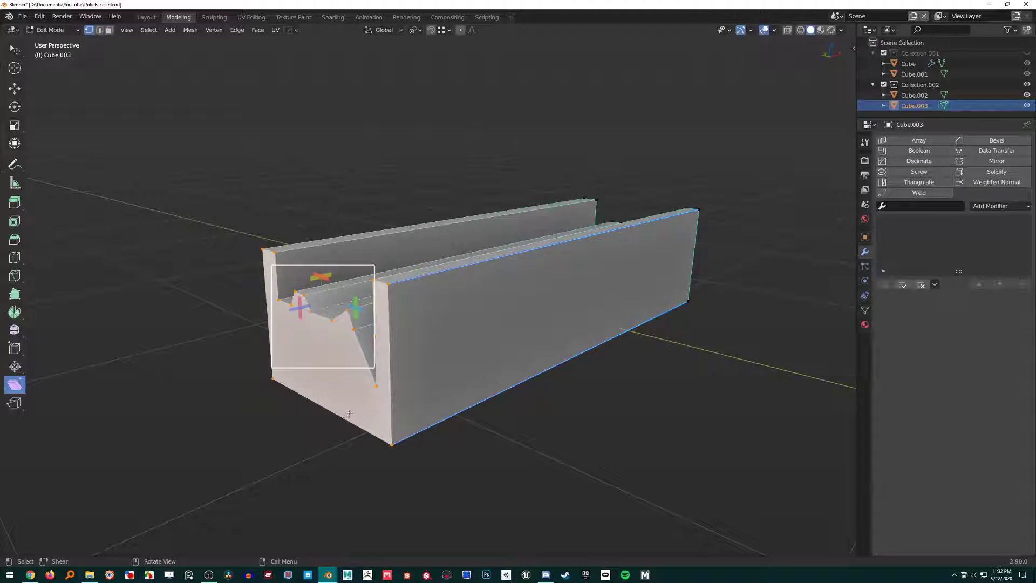
key("shift")
left_click(392, 444, "shift")
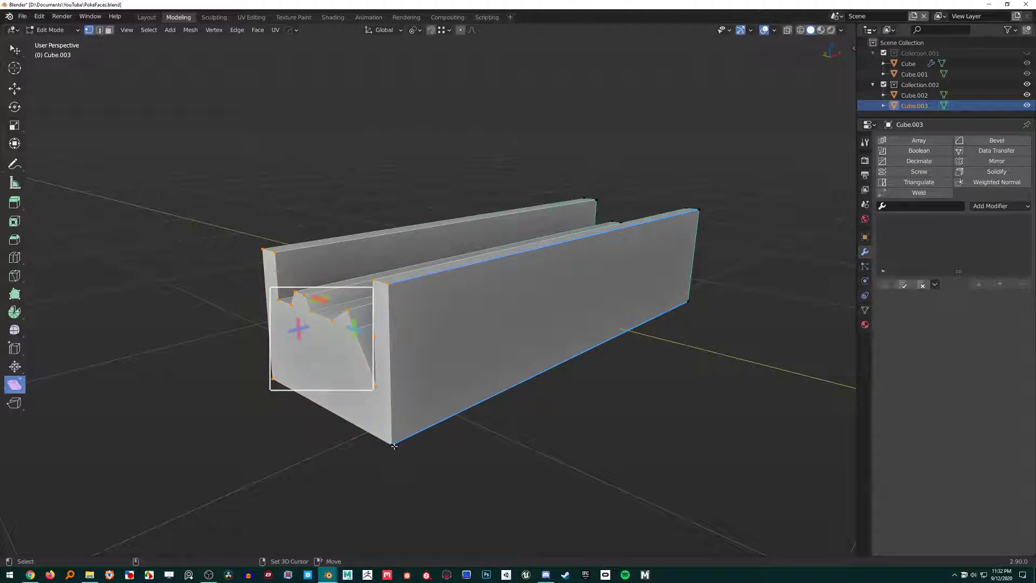
left_click(394, 446, "shift")
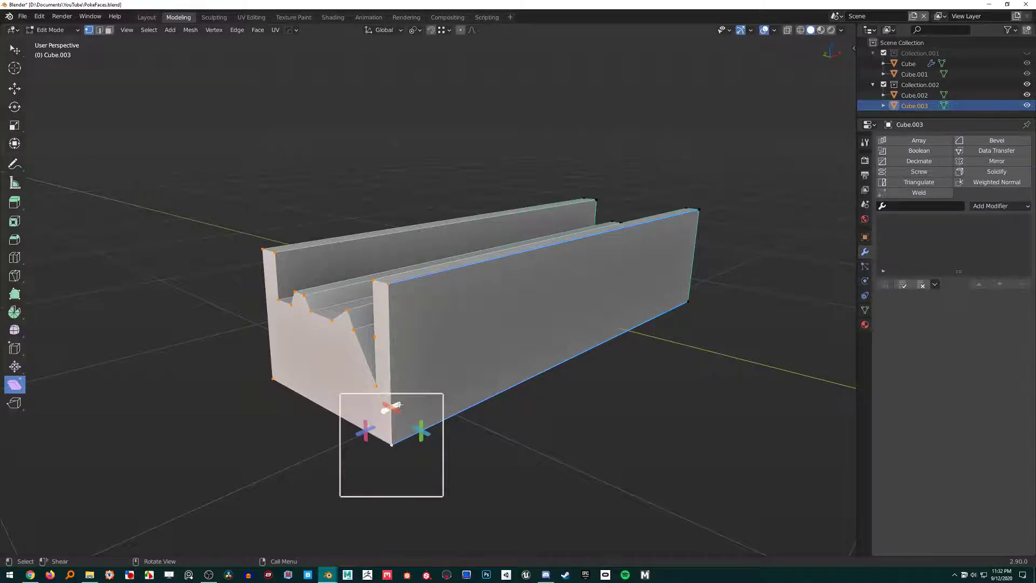
Step: Keep the Active Element pivot and try shearing the block's end vertices about the active corner vertex
middle_click_drag(397, 404, 409, 321)
left_click(415, 30)
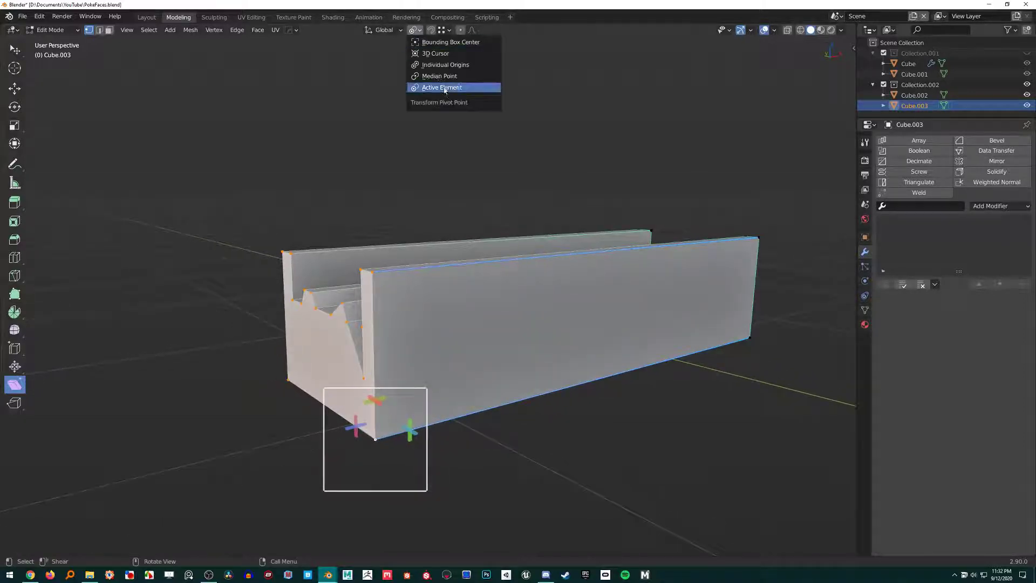
left_click(444, 88)
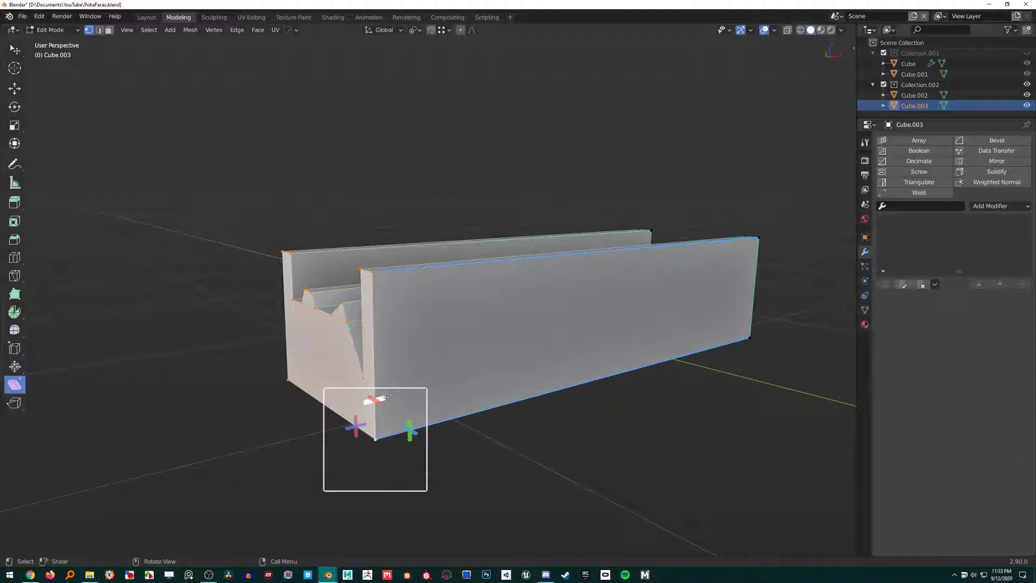
mouse_move(387, 395)
left_mouse_down()
mouse_move(696, 386)
mouse_move(243, 394)
mouse_move(382, 396)
left_mouse_up()
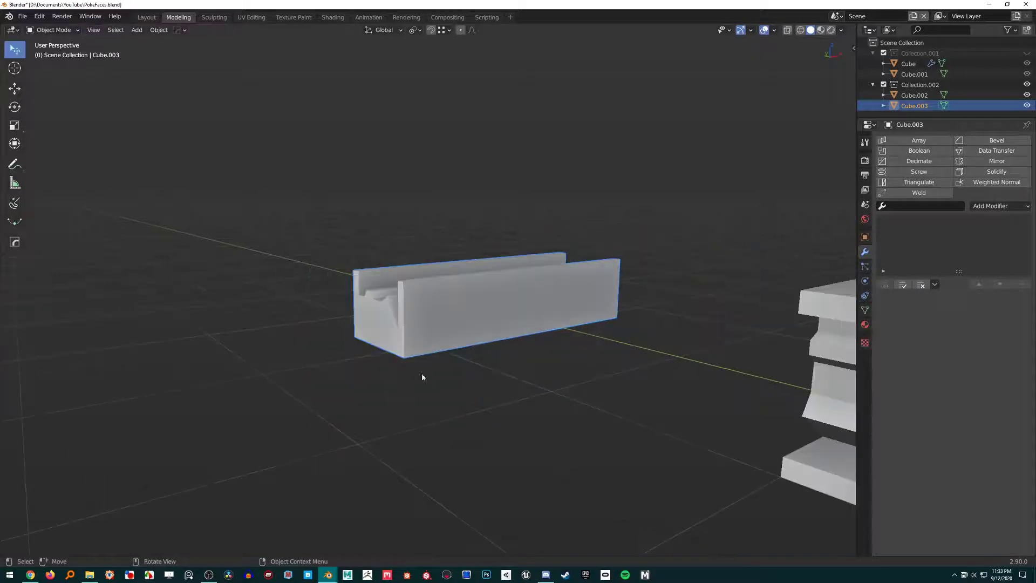
Step: Examine the square stack of trim mouldings and the separate long moulding piece from several angles
scroll(422, 373, "up", 5)
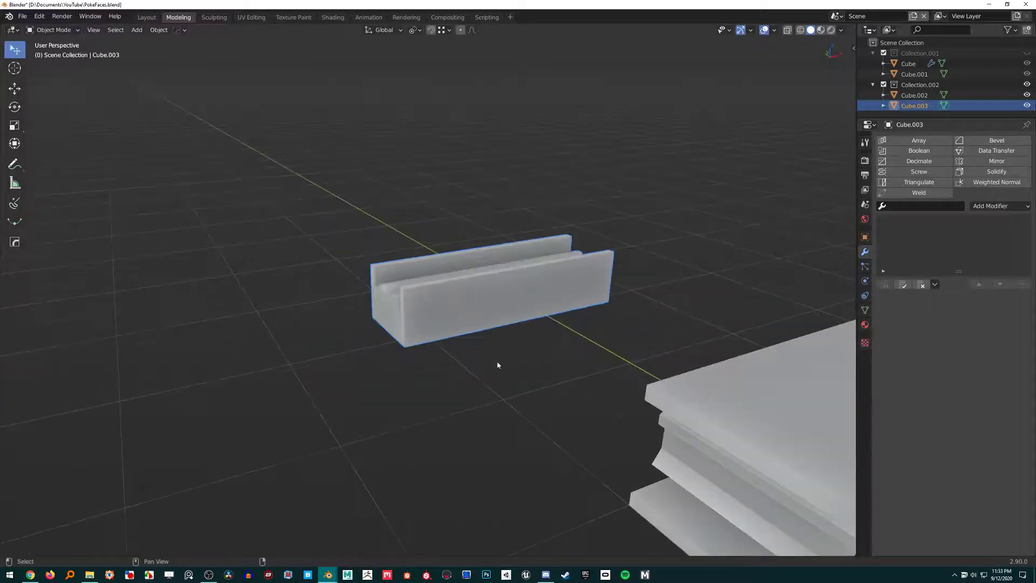
middle_click_drag(455, 313, 416, 307)
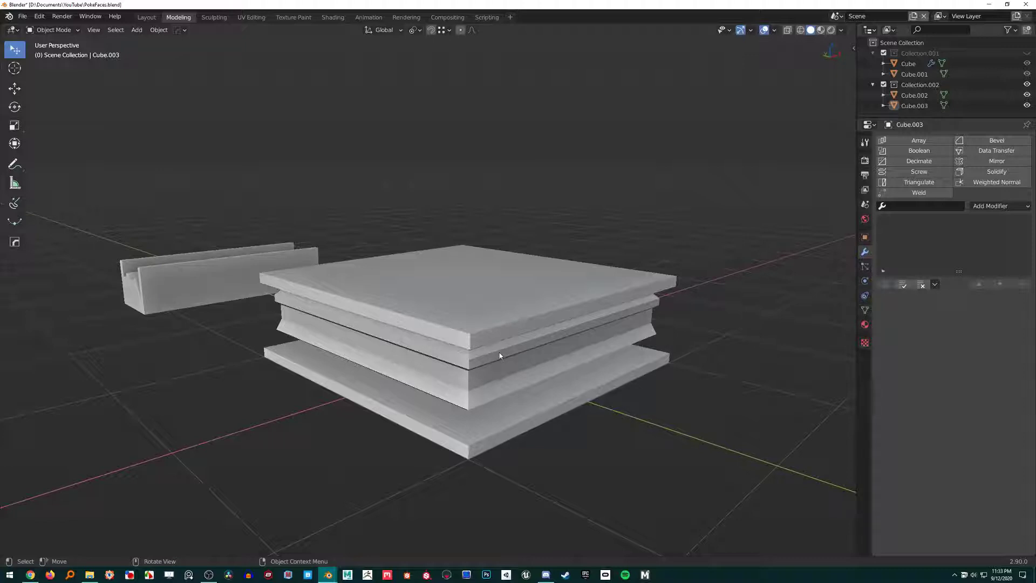
middle_click_drag(428, 344, 490, 321)
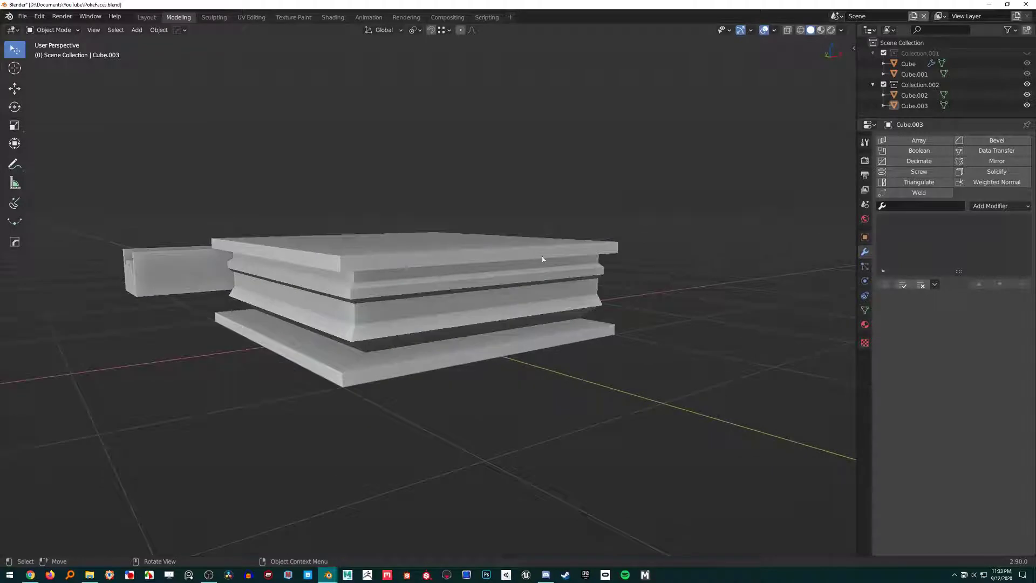
scroll(426, 315, "down", 3)
middle_click_drag(426, 315, 253, 270)
middle_click_drag(190, 247, 302, 302)
left_click(367, 335)
scroll(318, 344, "down", 5)
scroll(318, 343, "up", 3)
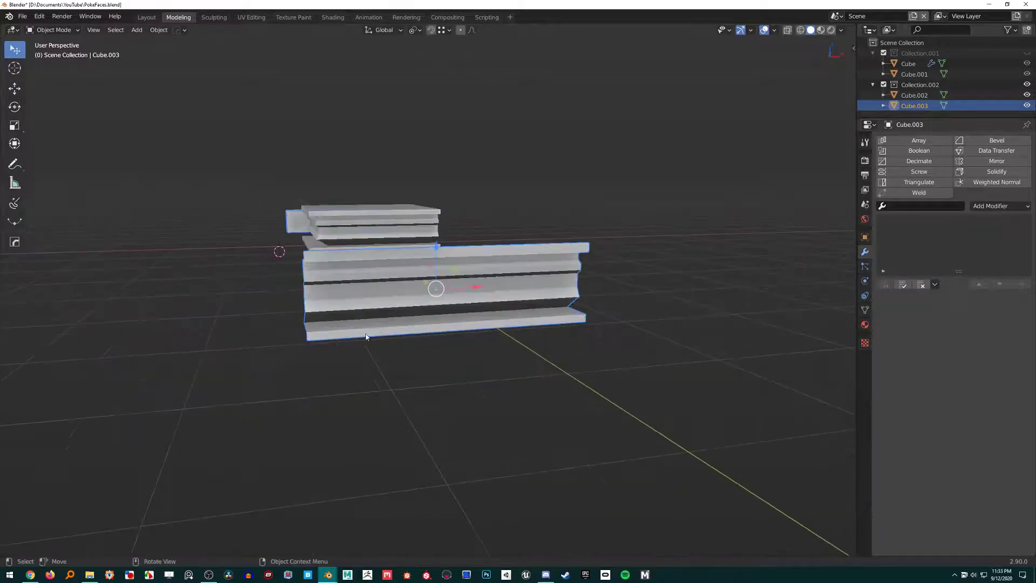
middle_click_drag(319, 343, 254, 366)
key("alt+a")
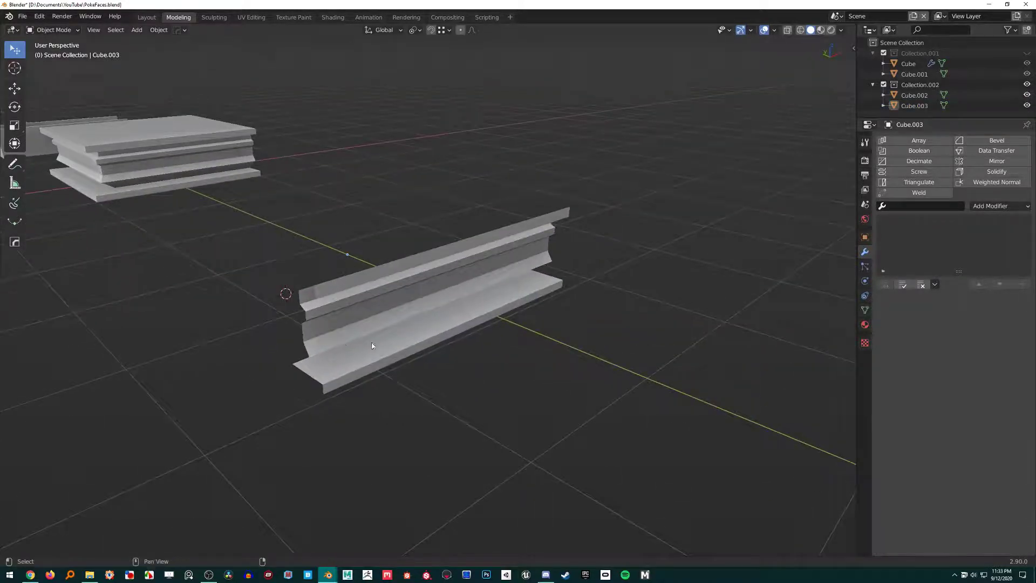
Step: Rotate the end edge loop of the long moulding by -45° about the global Z axis and check it from above
middle_click_drag(372, 346, 434, 250)
left_click(423, 341)
key("Tab")
left_click(404, 339, "alt")
key("2")
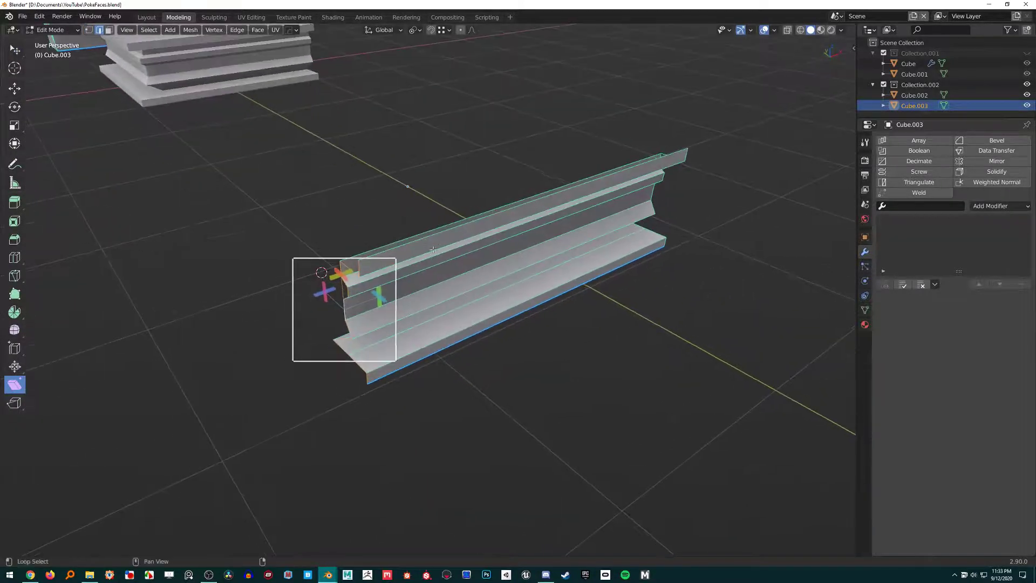
type("rz")
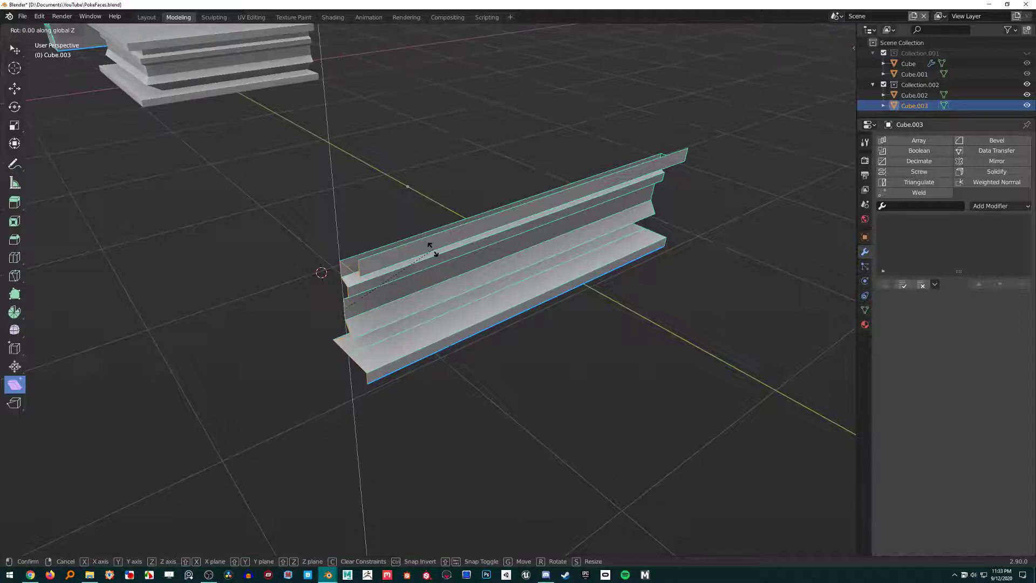
type("-45")
key("Return")
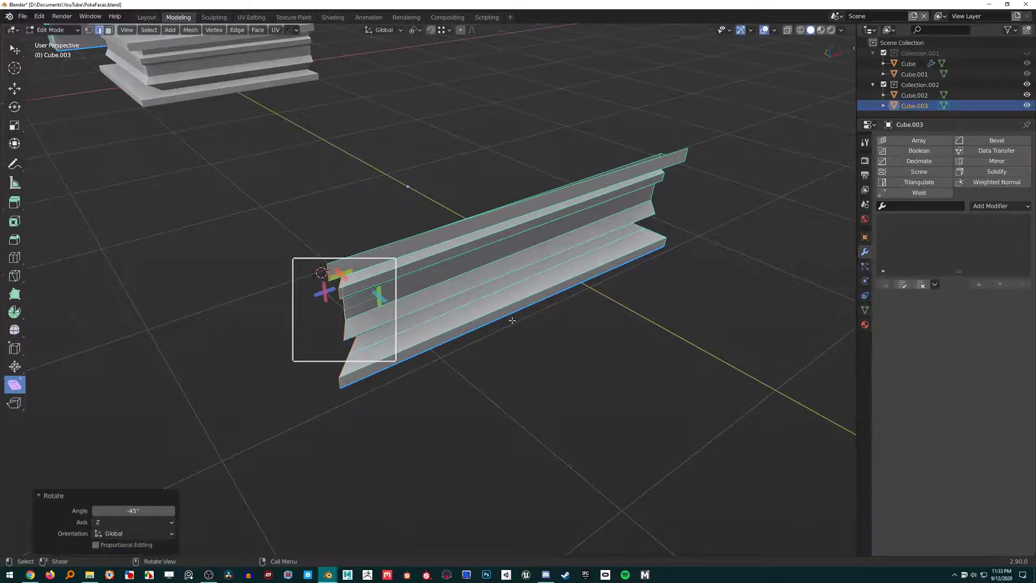
middle_click_drag(512, 320, 557, 266)
key("KP_7")
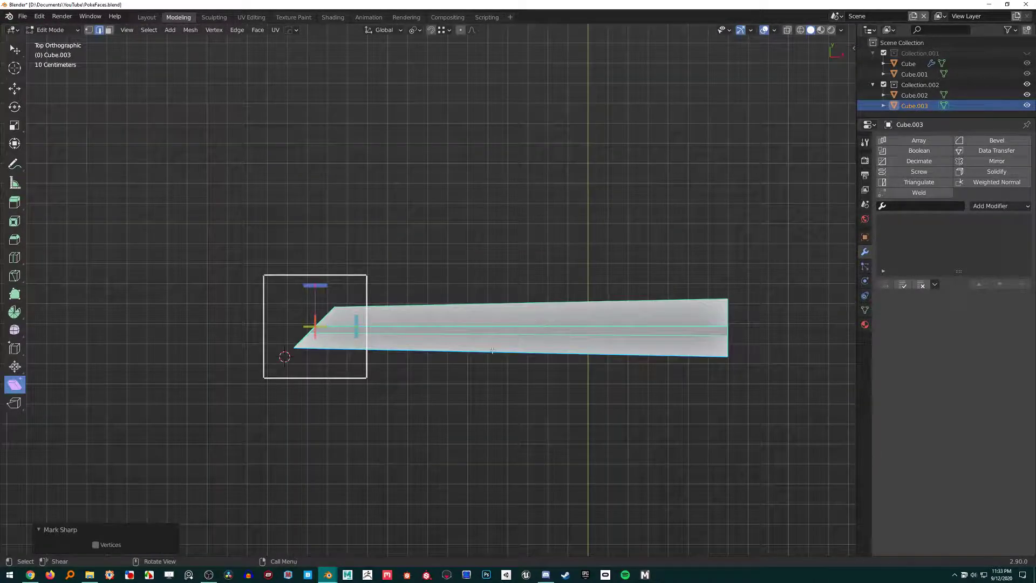
scroll(287, 381, "up", 3)
scroll(287, 381, "down", 4)
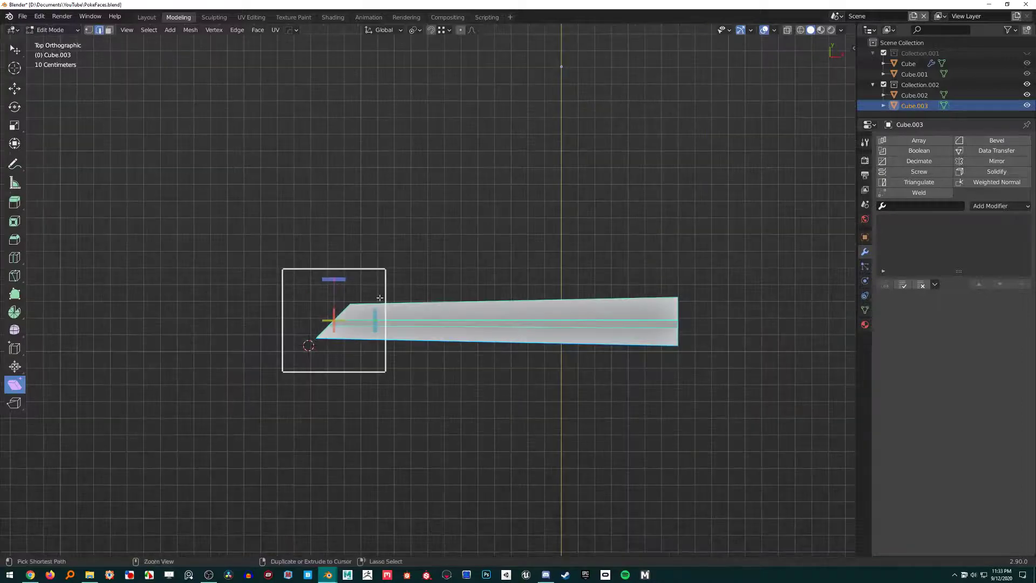
Step: Try shearing the long moulding's end vertices about the active vertex, with an offset of about -1.543
middle_click_drag(453, 378, 453, 301)
key("1")
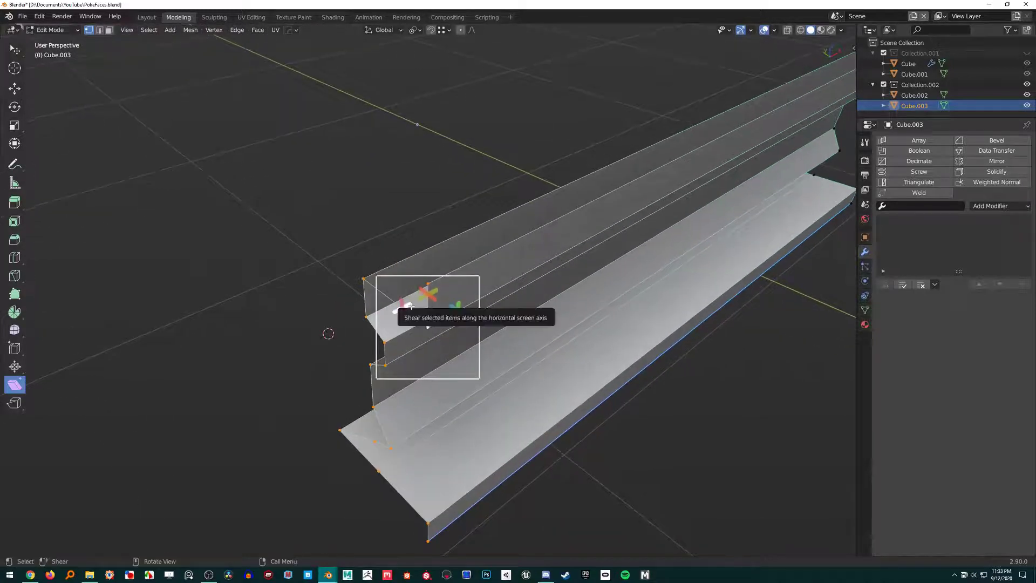
left_click_drag(411, 305, 86, 482)
middle_click_drag(409, 306, 402, 317)
left_click_drag(402, 317, 333, 293)
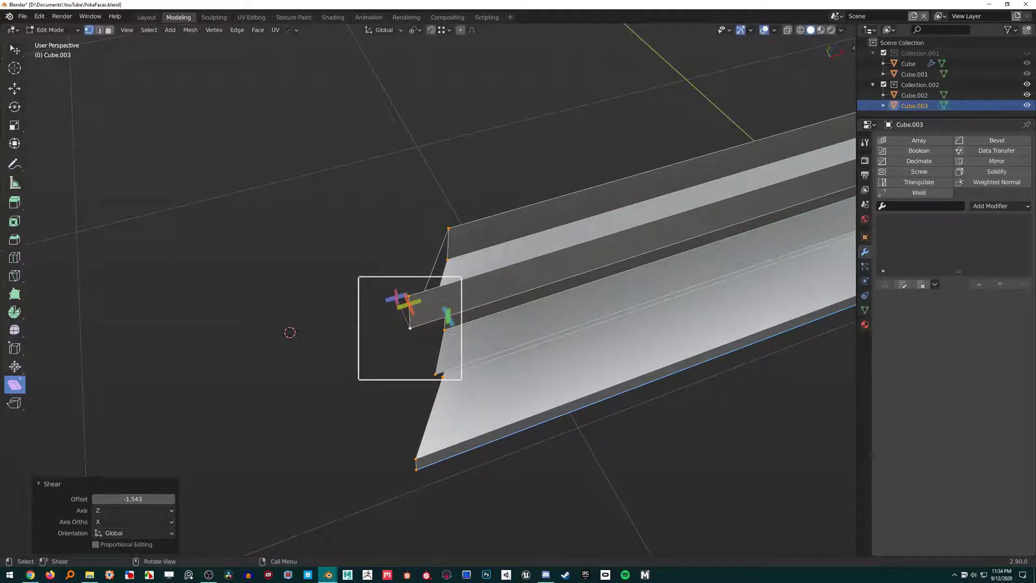
mouse_move(399, 367)
middle_mouse_down()
mouse_move(427, 393)
mouse_move(392, 359)
middle_mouse_up()
scroll(427, 392, "down", 4)
scroll(401, 366, "up", 5)
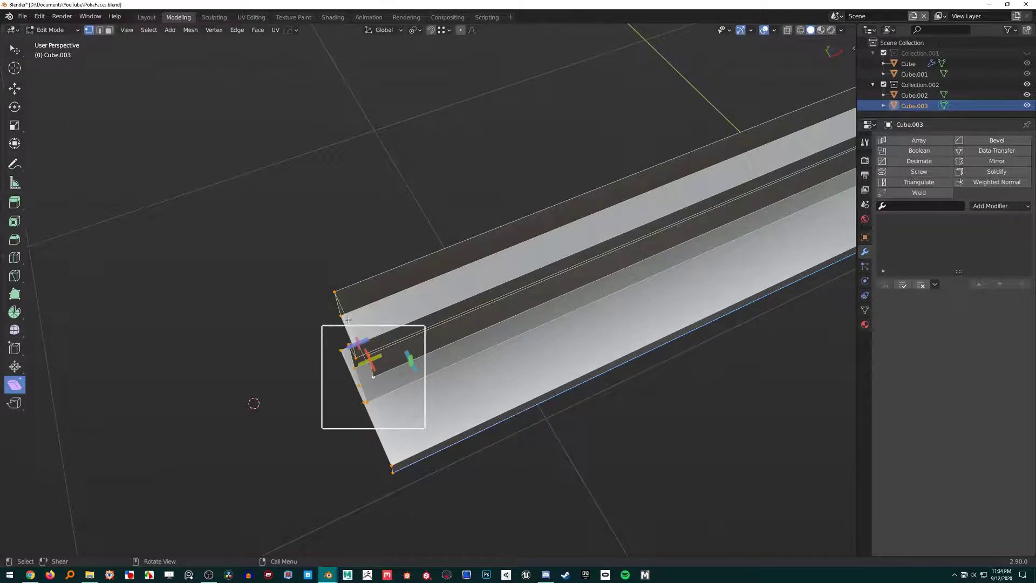
Step: Flatten the long moulding's end vertices by scaling them to 0 along the global X axis
middle_click_drag(348, 319, 374, 324)
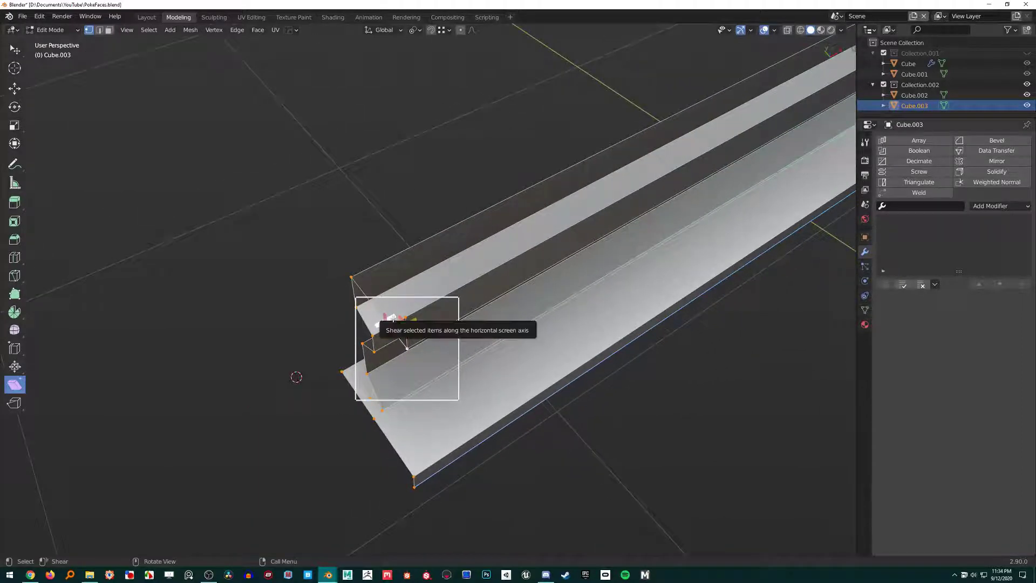
key("s")
key("x")
key("0")
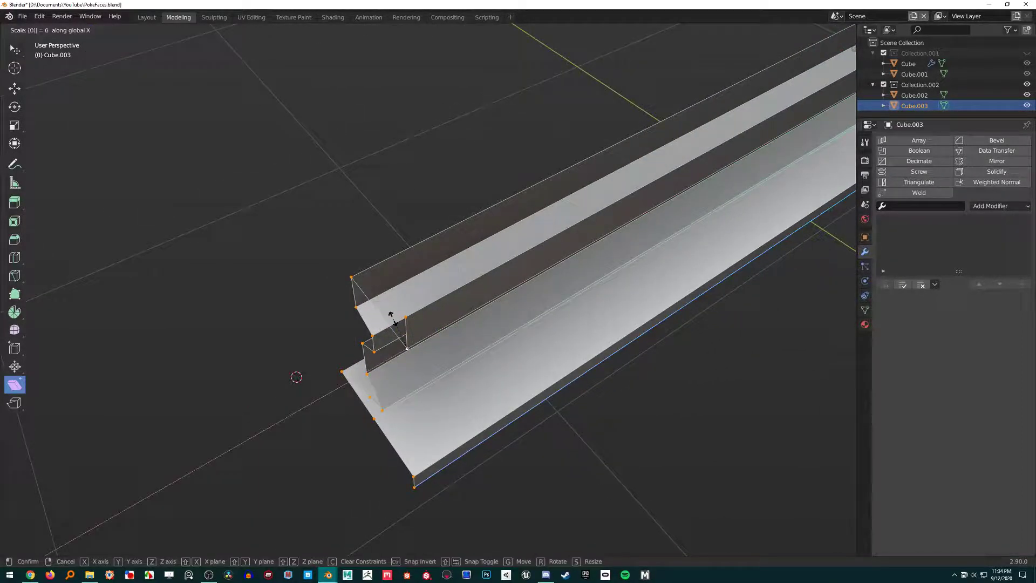
key("Return")
Step: Shear the flattened end vertices into a mitre and set the shear offset to -1
left_click_drag(393, 318, 259, 374)
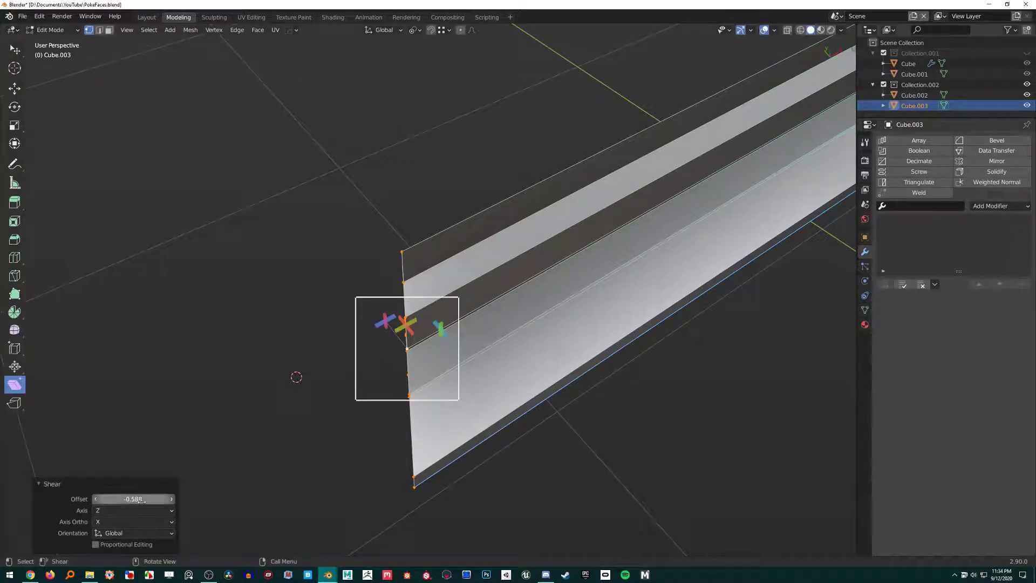
left_click(45, 483)
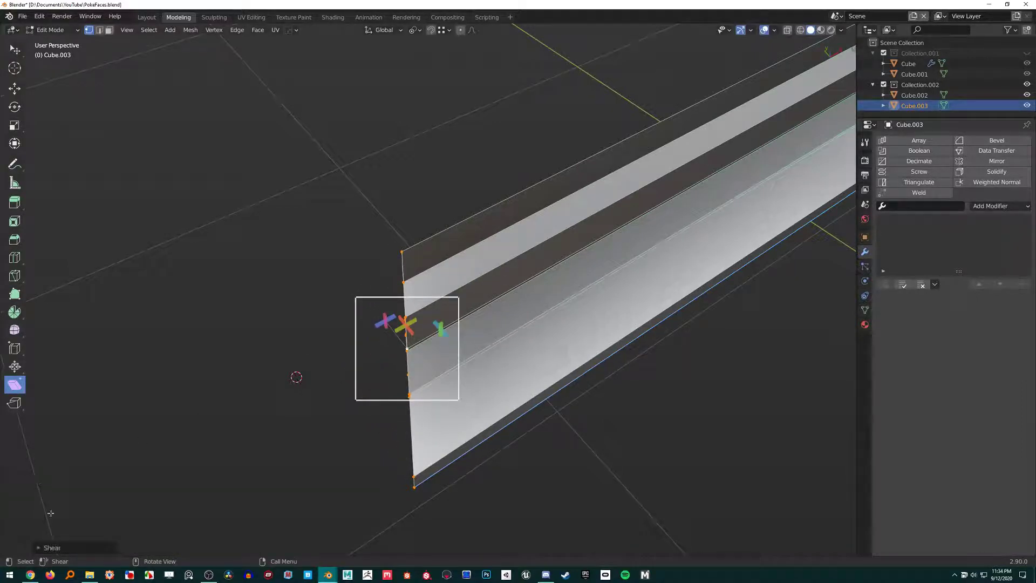
left_click(39, 548)
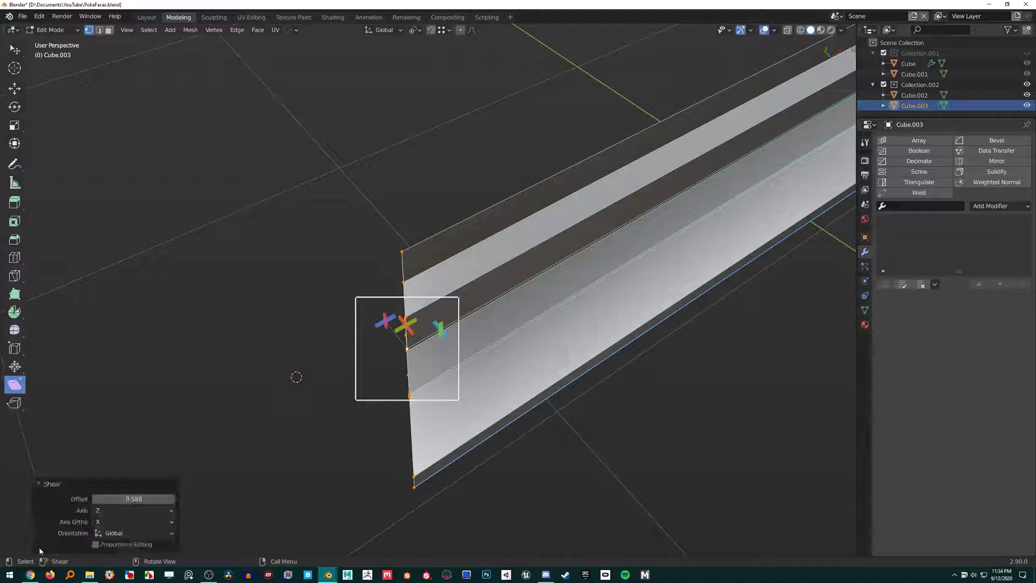
left_click_drag(120, 499, 81, 499)
left_click(135, 498)
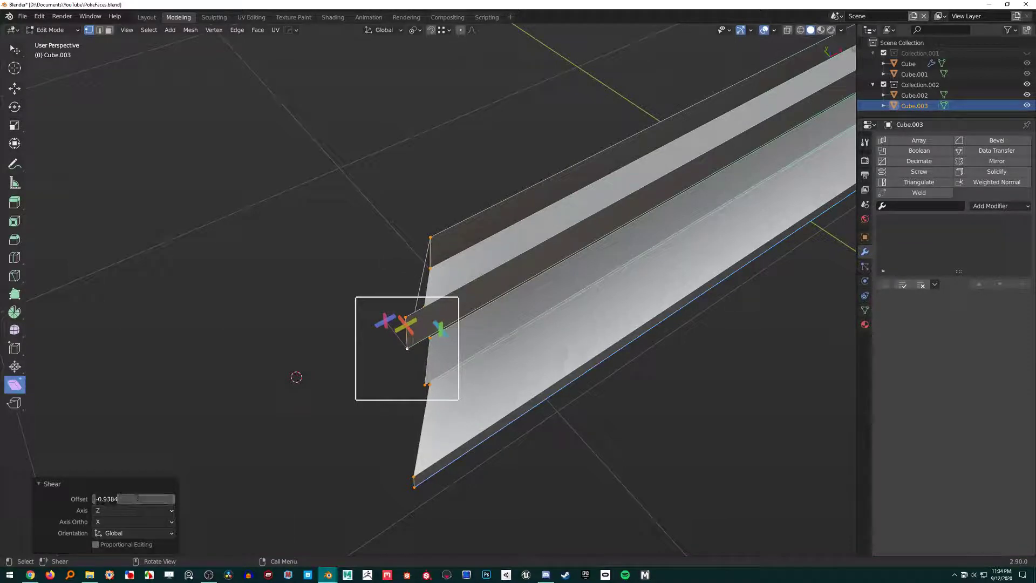
key("Return")
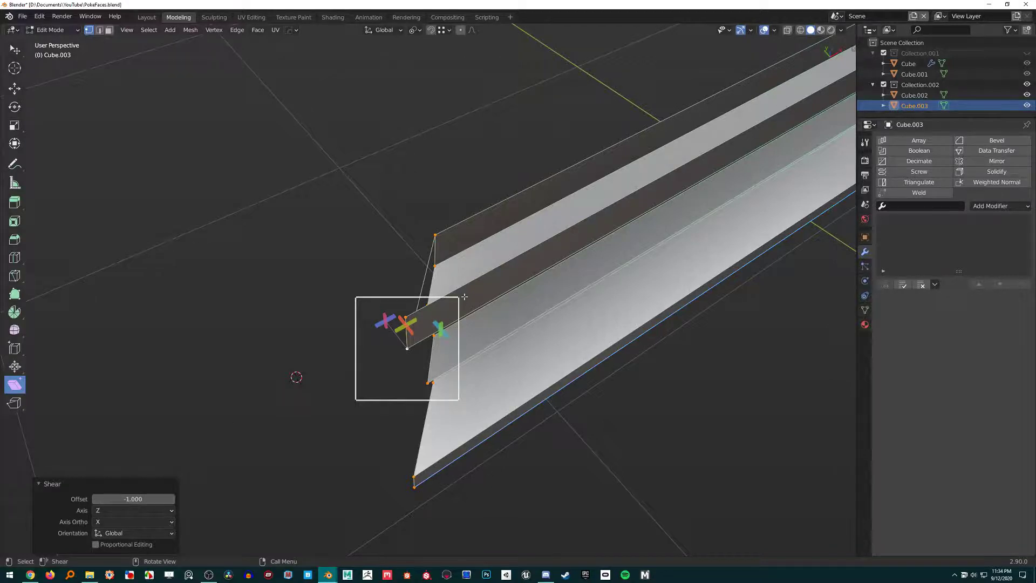
Step: Extrude the mitred end profile about 0.848 m along the global Y axis to turn the corner
middle_click_drag(475, 346, 486, 323)
left_click_drag(480, 313, 480, 313)
key("g")
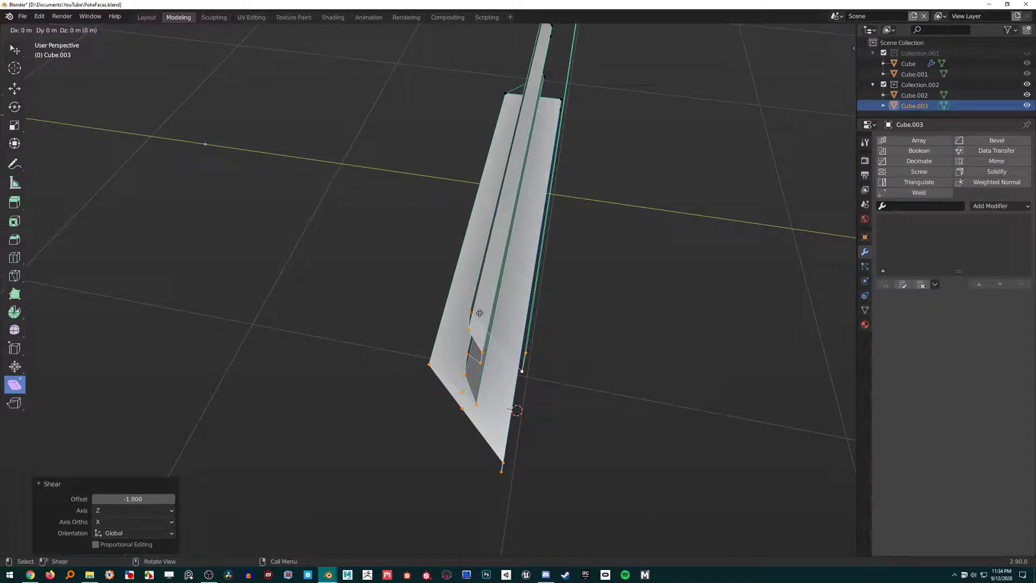
key("y")
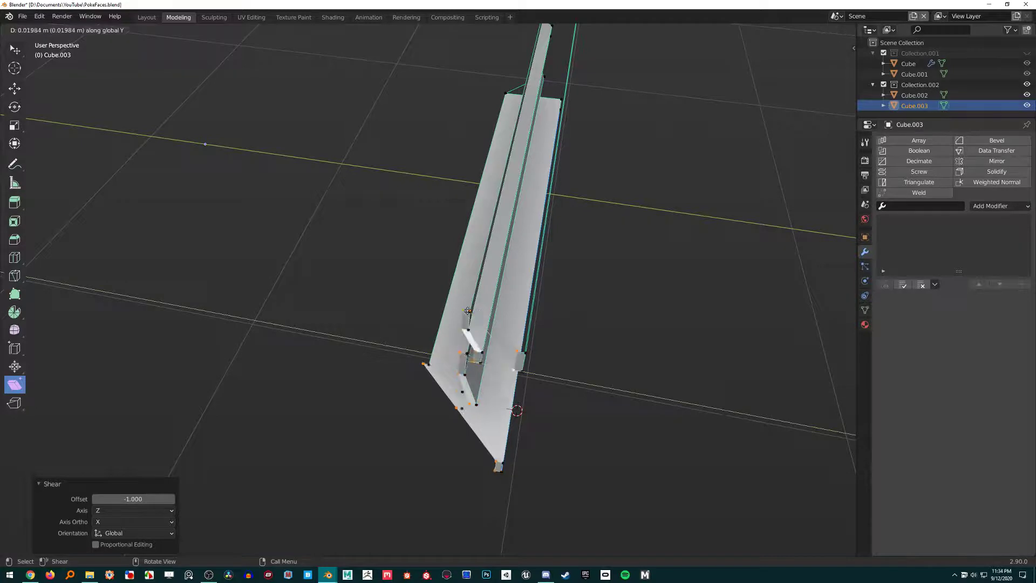
left_click(208, 240)
Step: Flatten the extruded end profile by scaling it to 0 along the global Y axis
middle_click_drag(226, 231, 309, 298)
key("s")
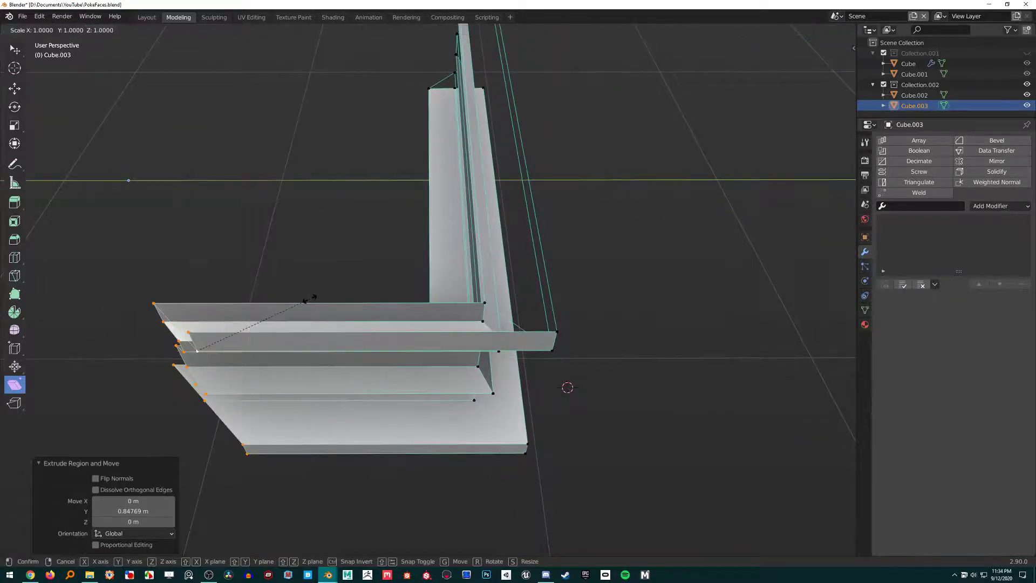
key("y")
key("0")
key("Return")
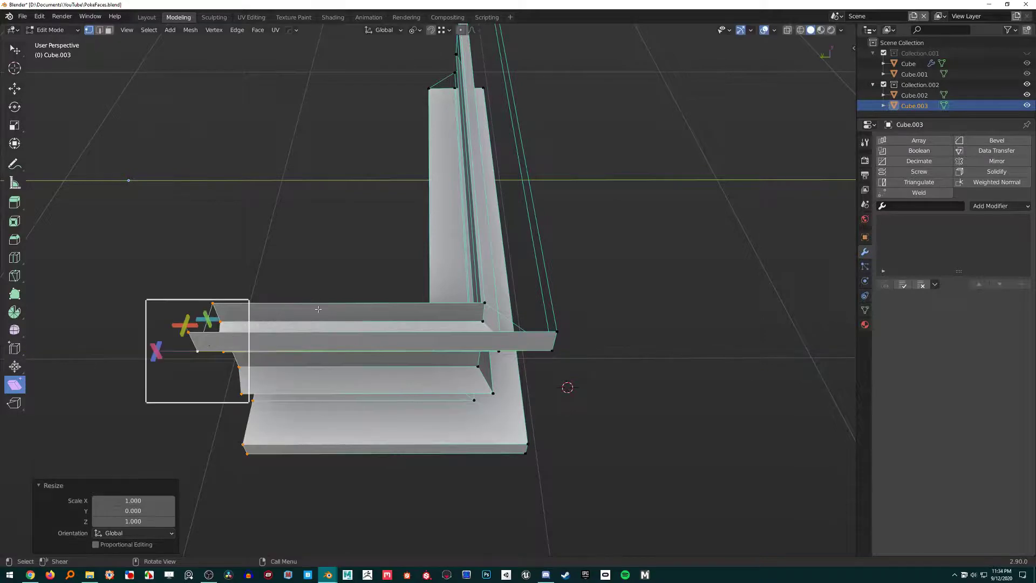
Step: Bevel the edge loop running down the moulding's mitred outer corner about 0.0987 m wide with 15 segments
middle_click_drag(318, 308, 438, 217)
key("Tab")
key("KP_5")
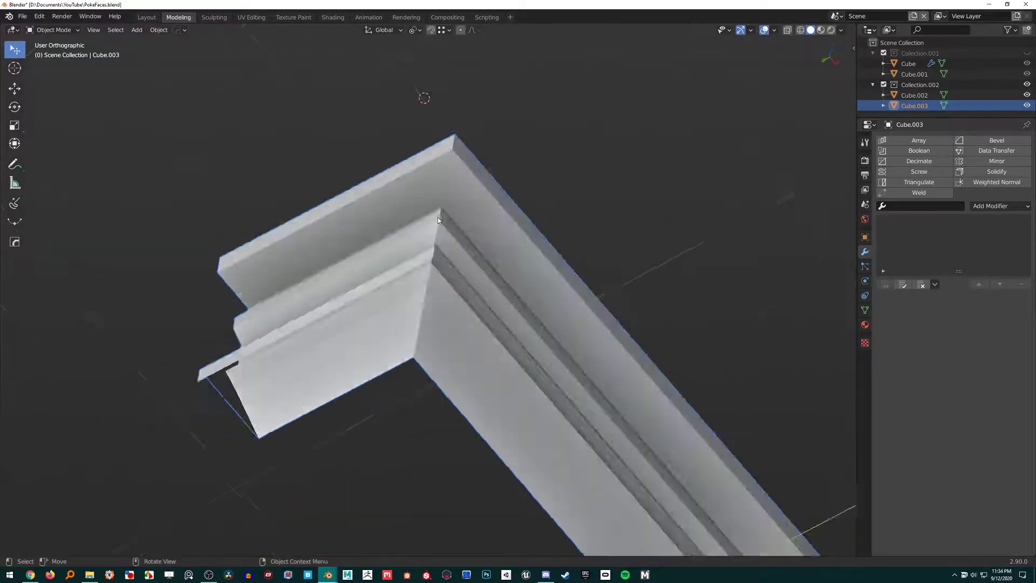
key("KP_7")
scroll(388, 362, "up", 2)
middle_click_drag(382, 362, 385, 334)
key("Tab")
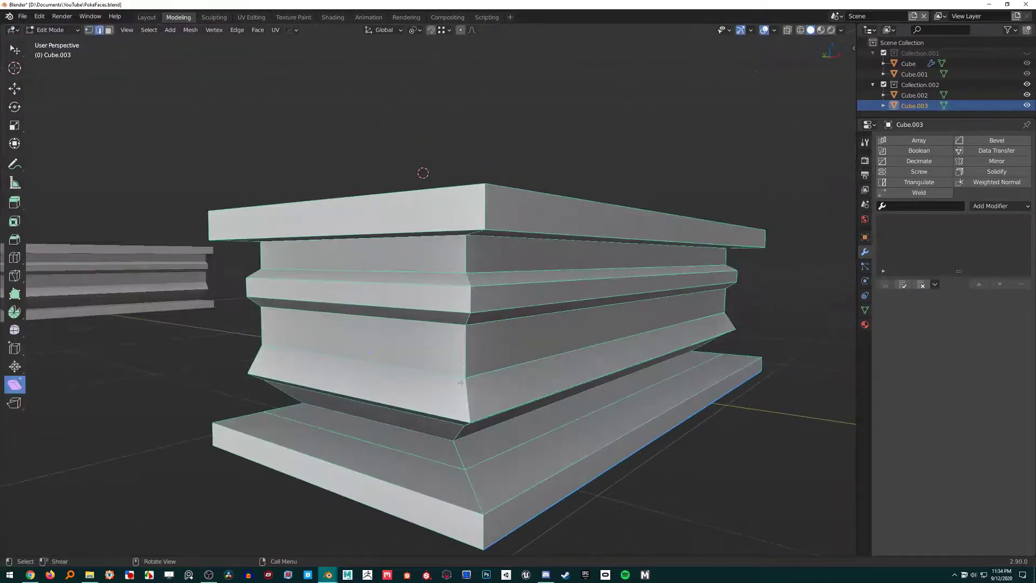
key("2")
left_click(465, 349, "alt")
key("ctrl+b")
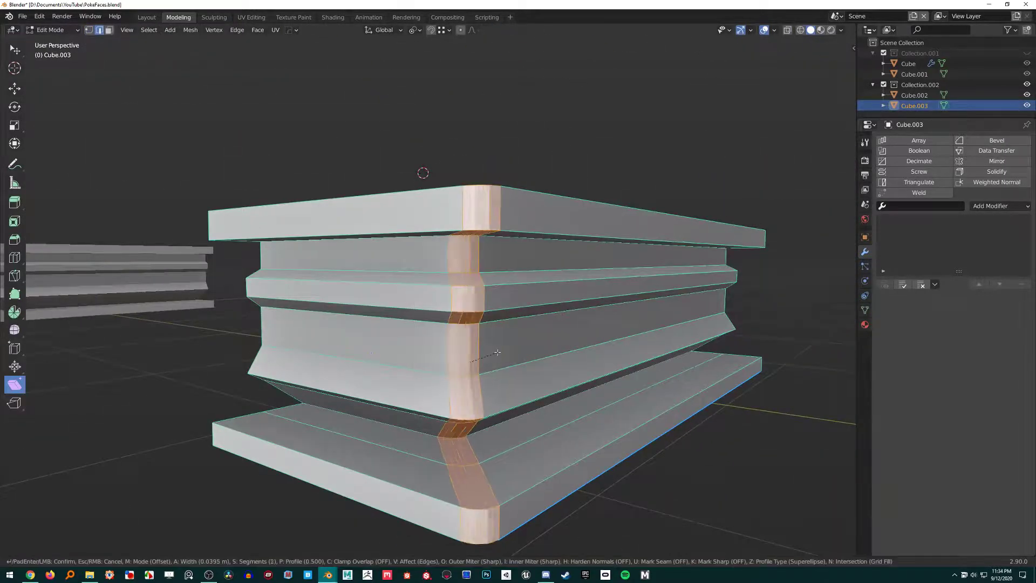
scroll(512, 345, "up", 13)
left_click(526, 340)
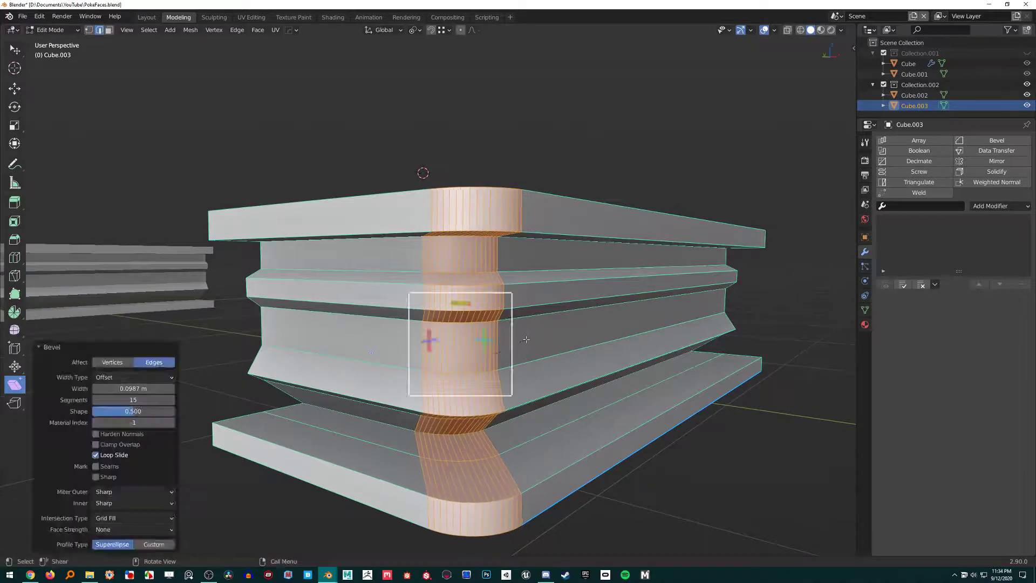
Step: Return to Object Mode and apply Shade Smooth to the corner moulding
key("Tab")
middle_click_drag(526, 340, 530, 303)
right_click(529, 303)
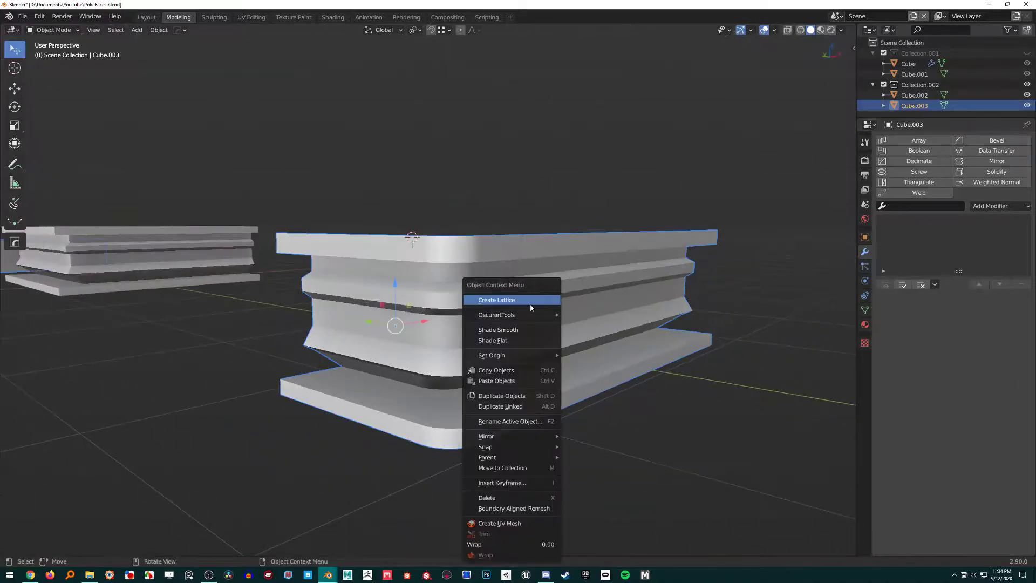
left_click(523, 329)
scroll(523, 328, "down", 4)
scroll(482, 306, "up", 3)
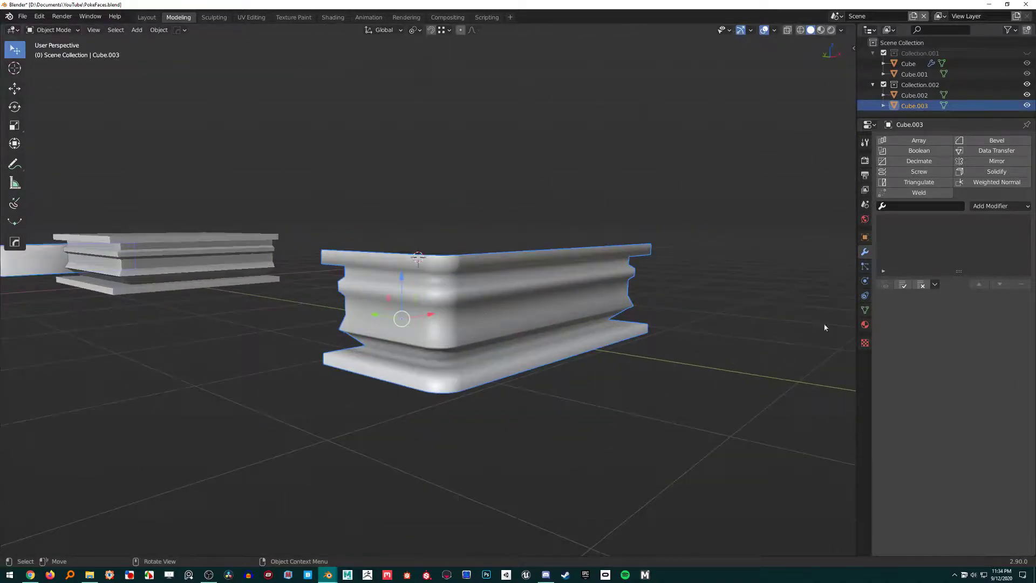
Step: Enable Auto Smooth at 30° in the corner moulding's normals settings
left_click(865, 310)
left_click(891, 319)
left_click(937, 334)
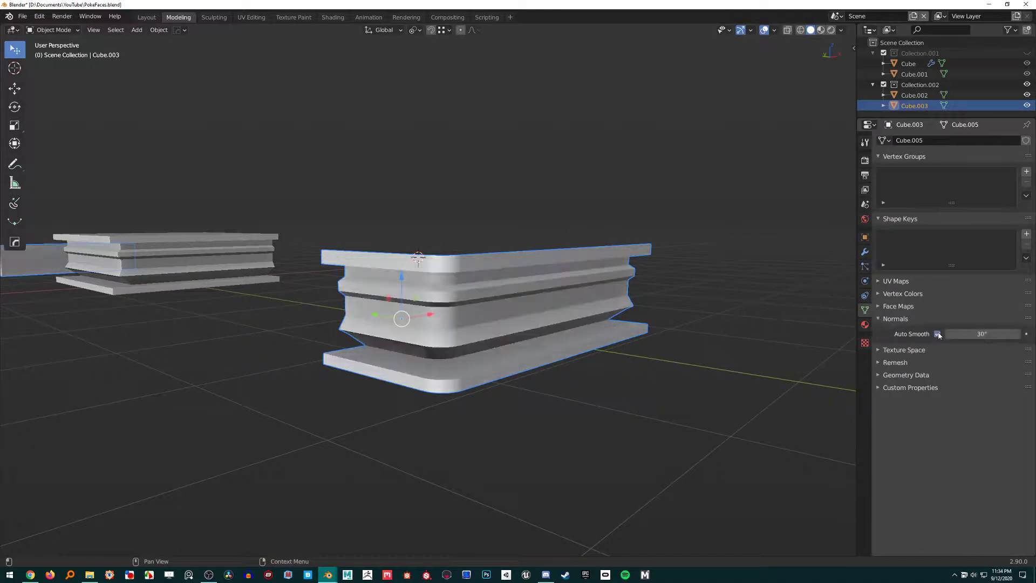
mouse_move(410, 313)
middle_mouse_down()
mouse_move(352, 293)
mouse_move(471, 344)
mouse_move(483, 309)
mouse_move(509, 342)
mouse_move(407, 317)
mouse_move(435, 345)
mouse_move(436, 331)
middle_mouse_up()
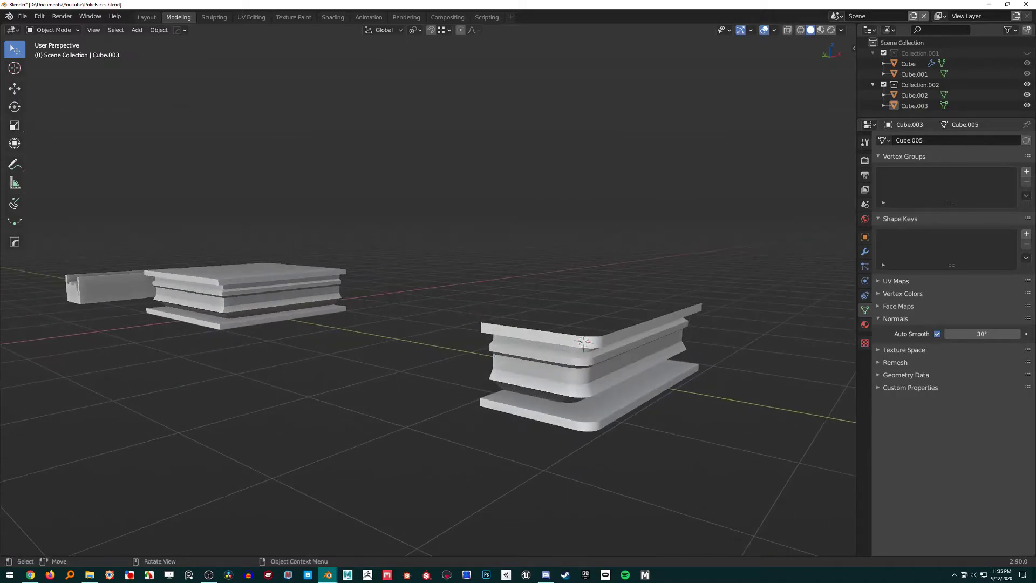